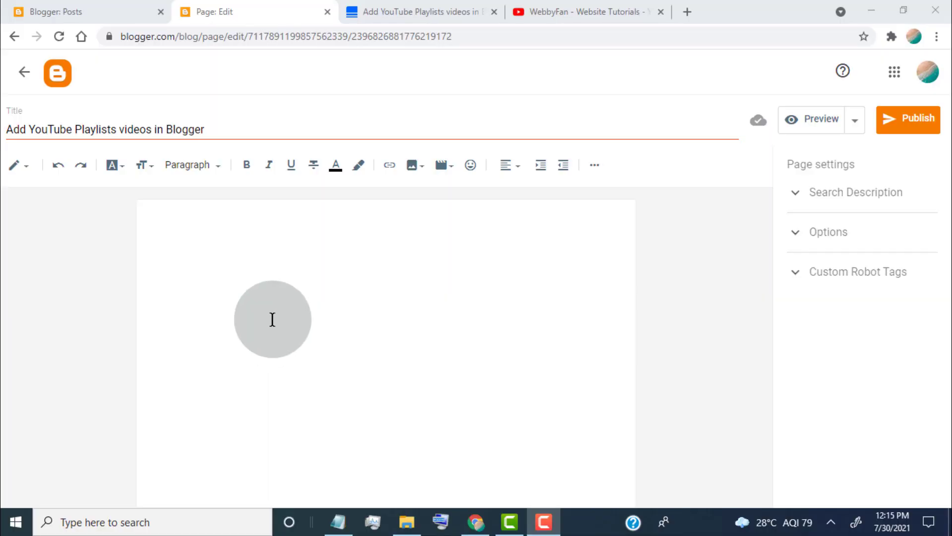
- Open the full Blogger playlist from the WebbyFan channel's playlists
click(607, 11)
click(381, 303)
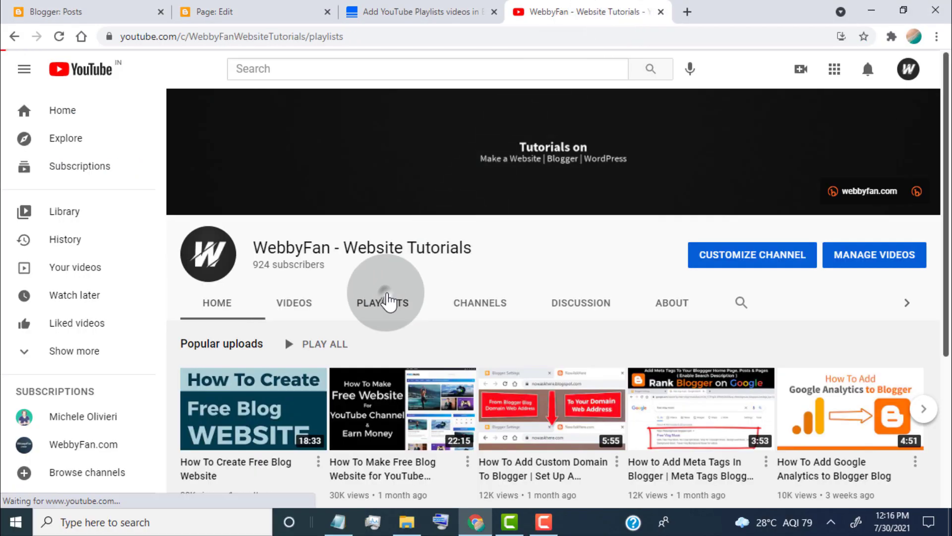
scroll(493, 278, down, 4)
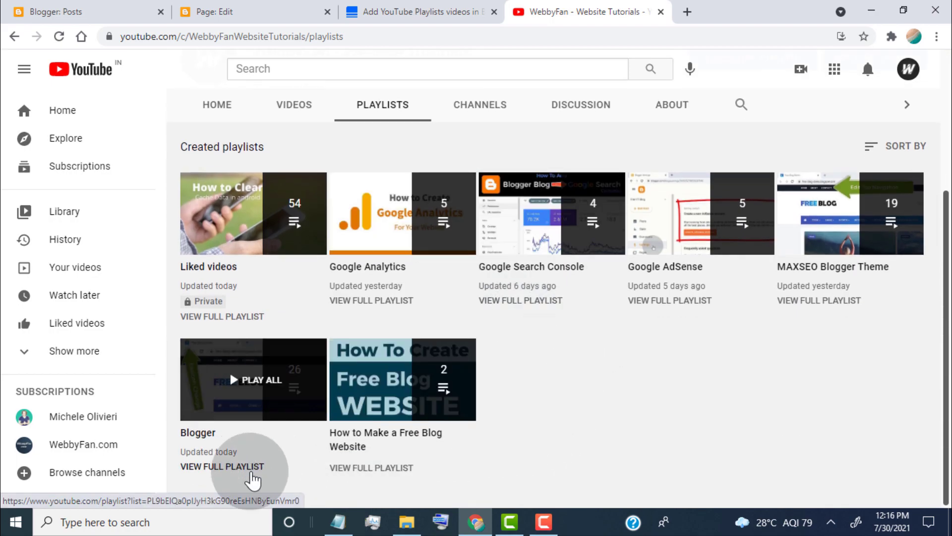
click(251, 474)
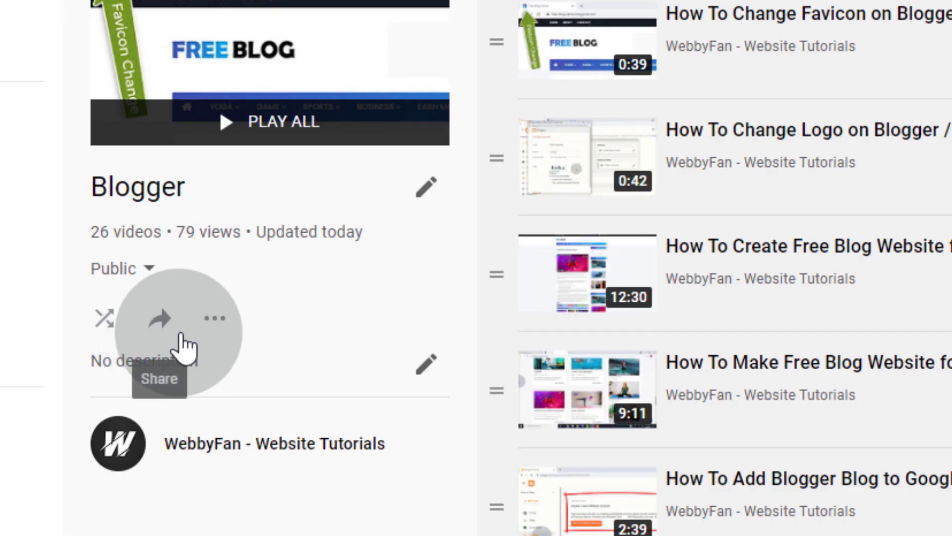
- Copy the playlist's 560×315 videoseries iframe embed code from Share > Embed
click(161, 337)
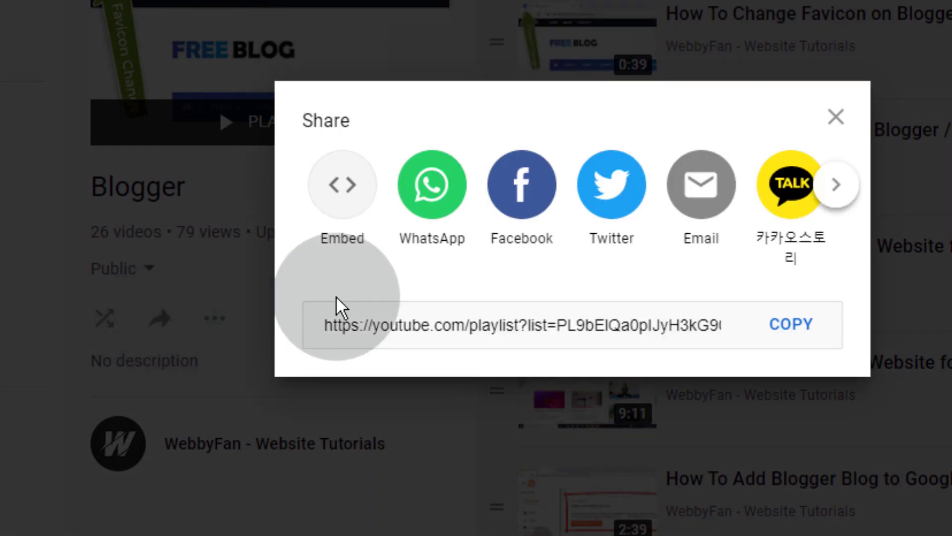
click(335, 217)
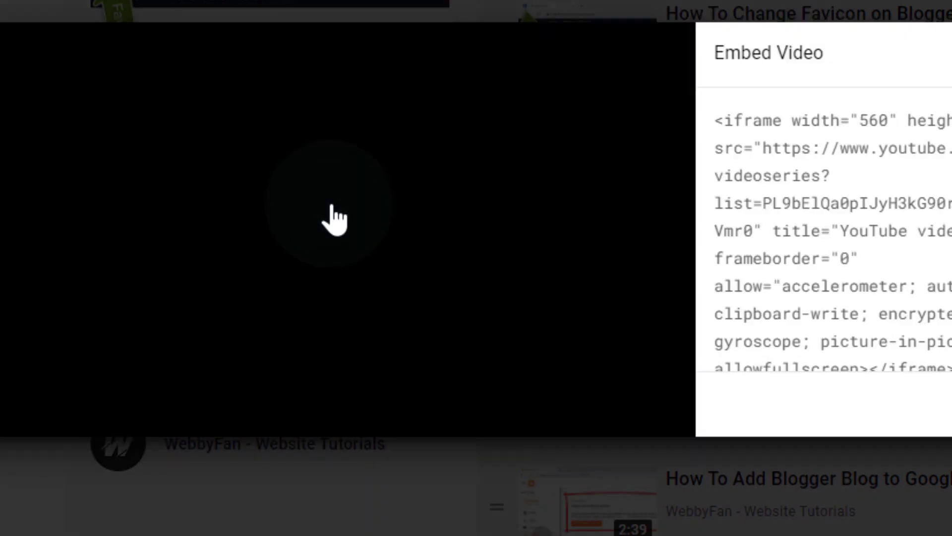
right_click(643, 262)
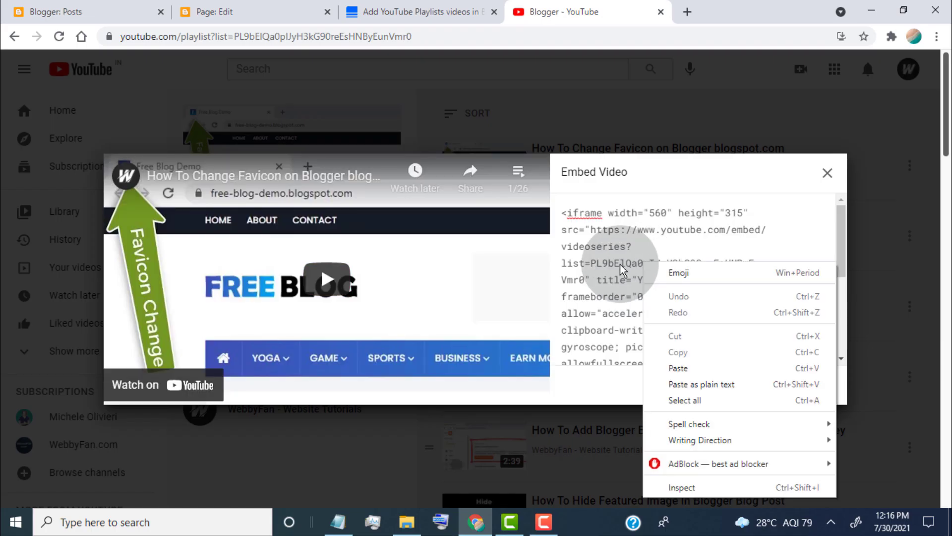
click(664, 397)
right_click(619, 265)
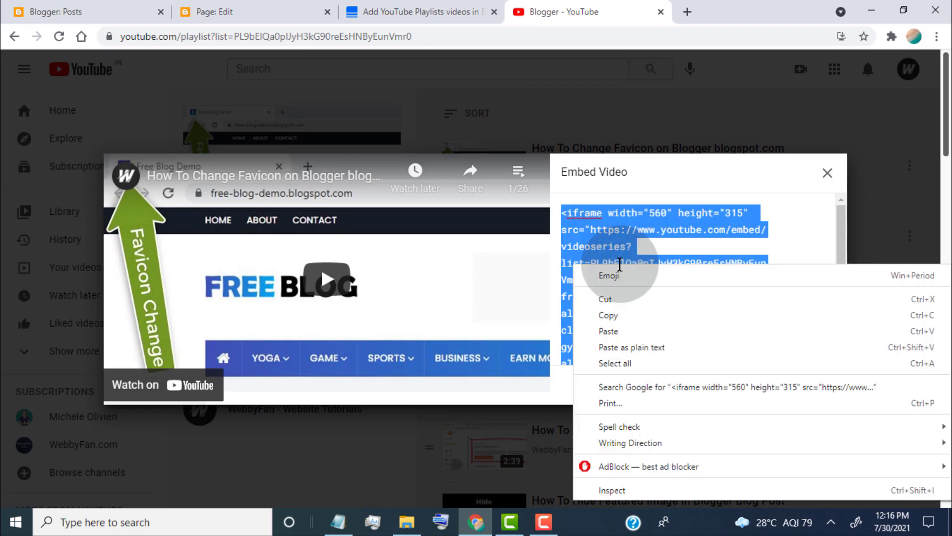
click(609, 316)
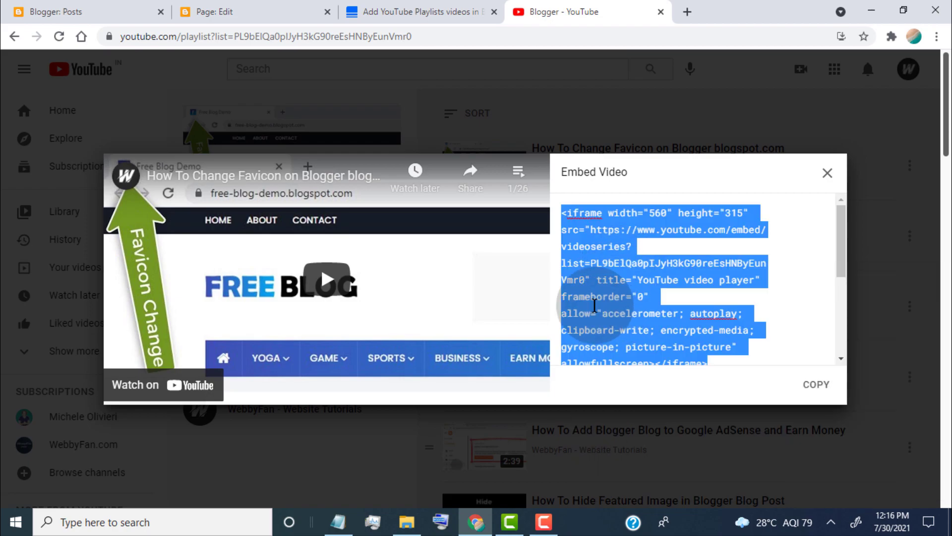
- Paste the playlist iframe code into the page's HTML view and publish the page
click(248, 10)
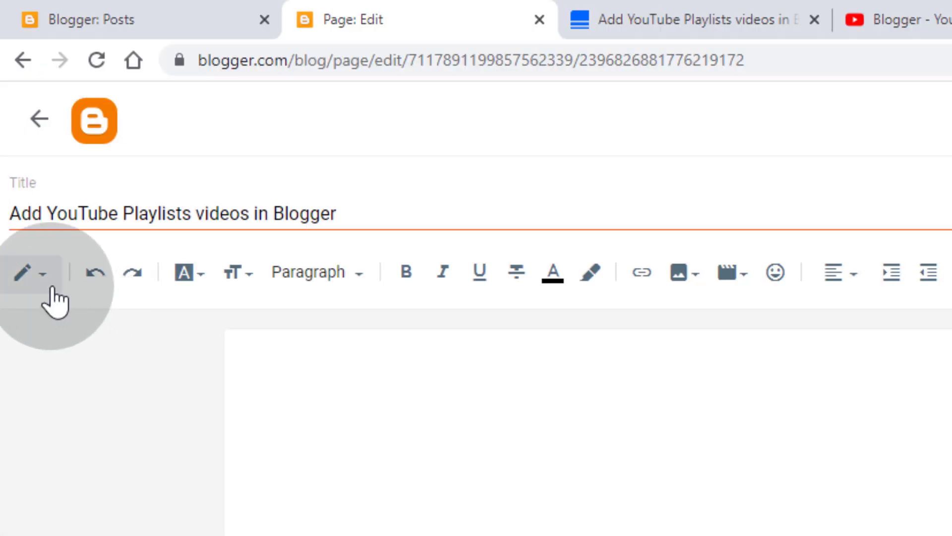
click(22, 167)
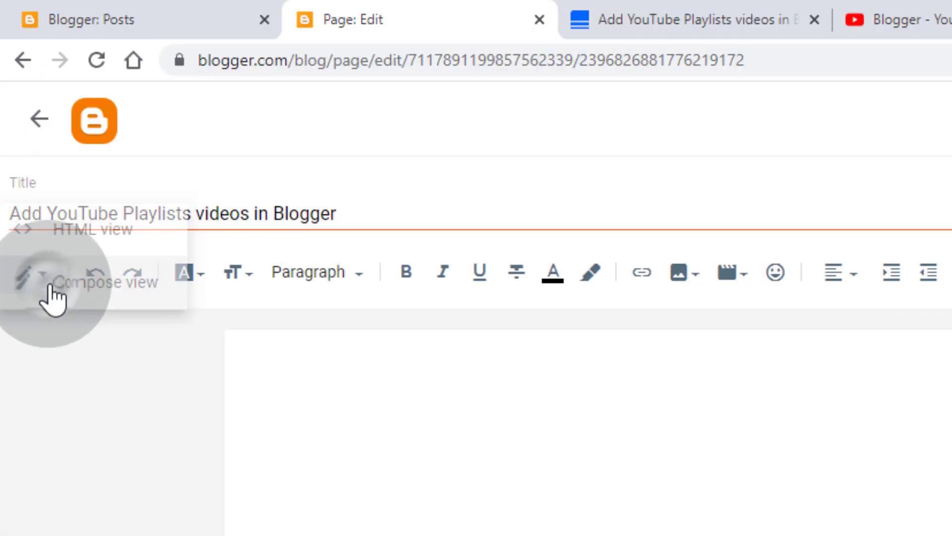
click(79, 232)
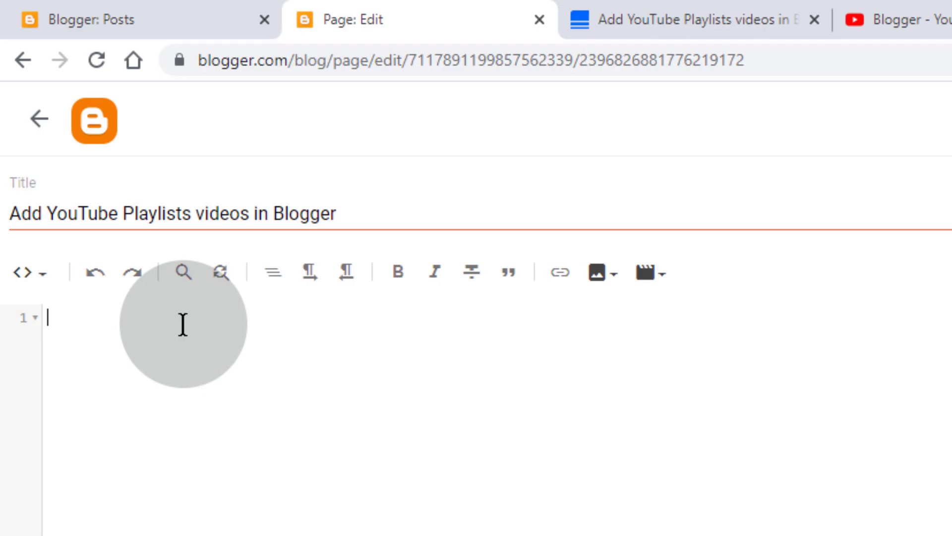
right_click(58, 318)
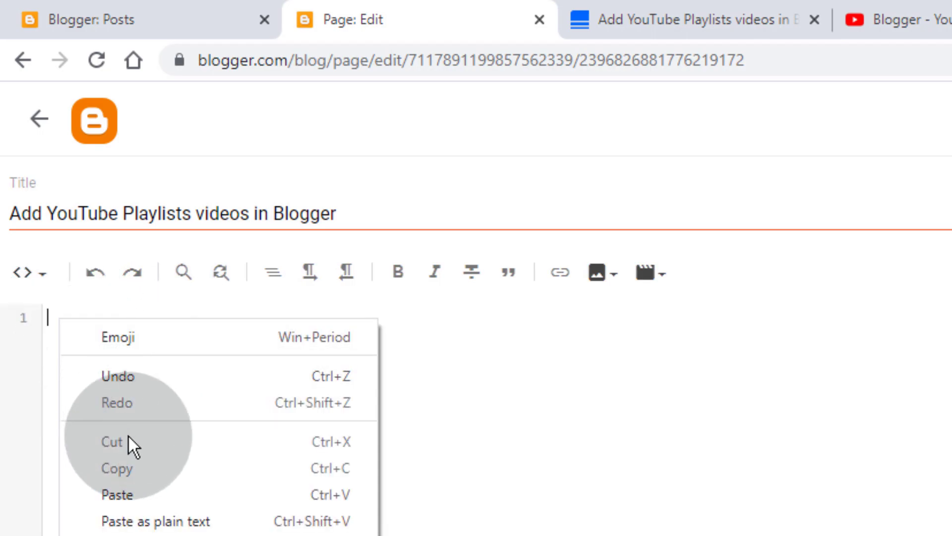
click(153, 491)
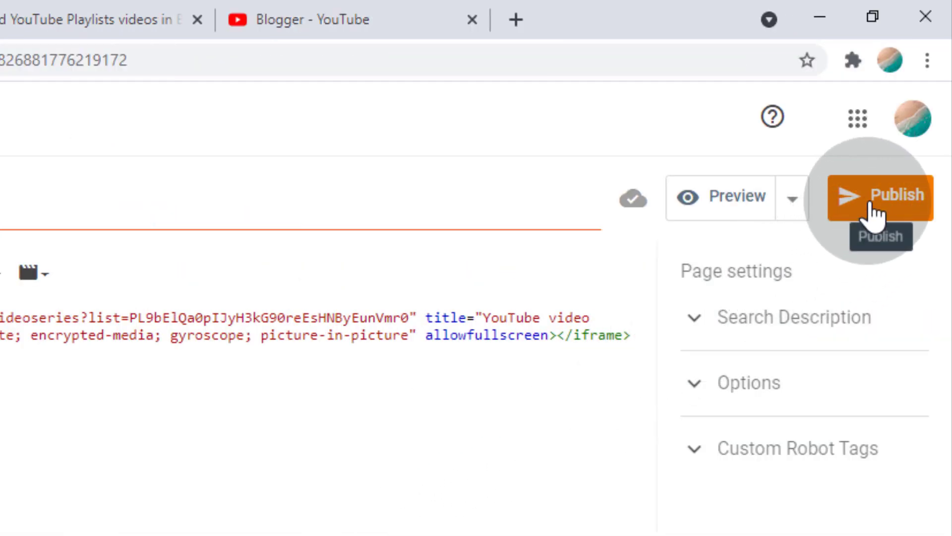
click(873, 213)
click(259, 514)
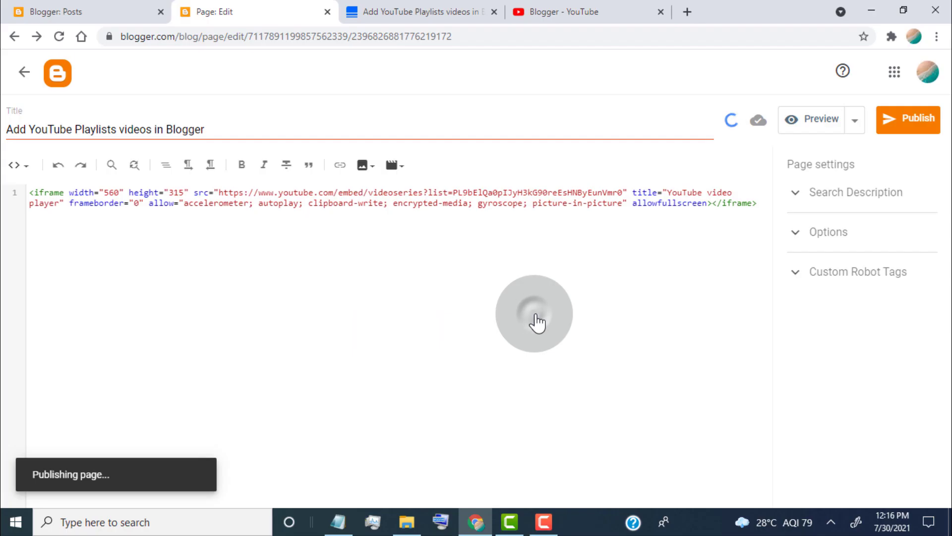
- View the live page's playlist embed and its video list, then test it at 1202 px responsive width
click(861, 181)
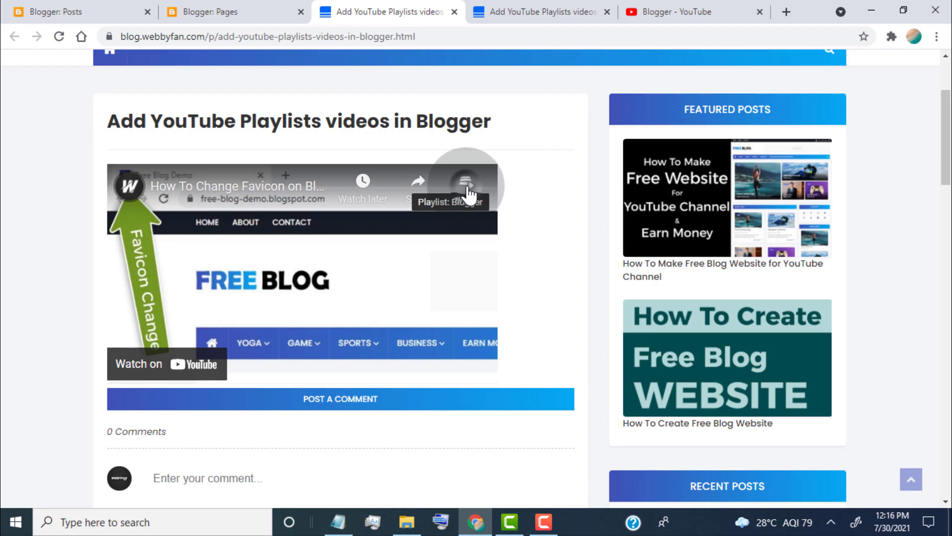
click(466, 192)
scroll(392, 267, down, 5)
scroll(379, 258, up, 6)
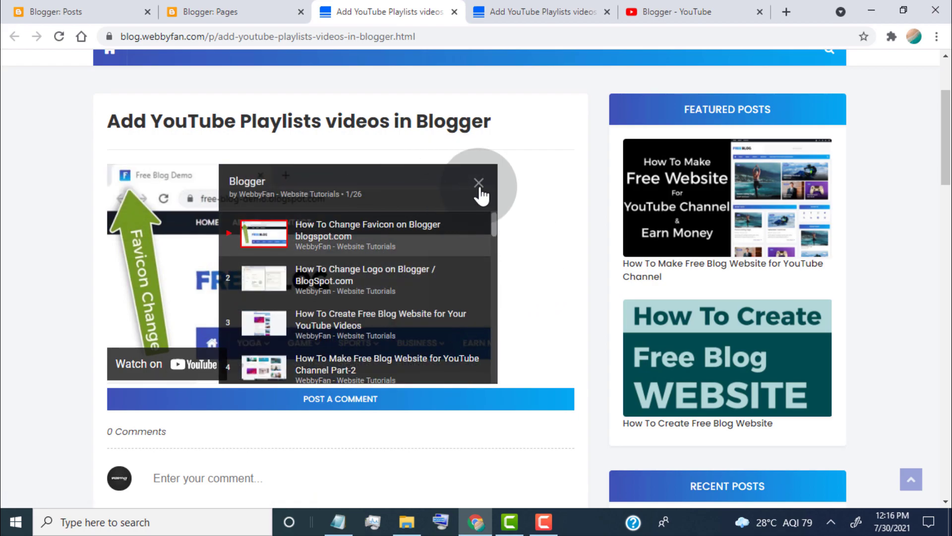
click(478, 186)
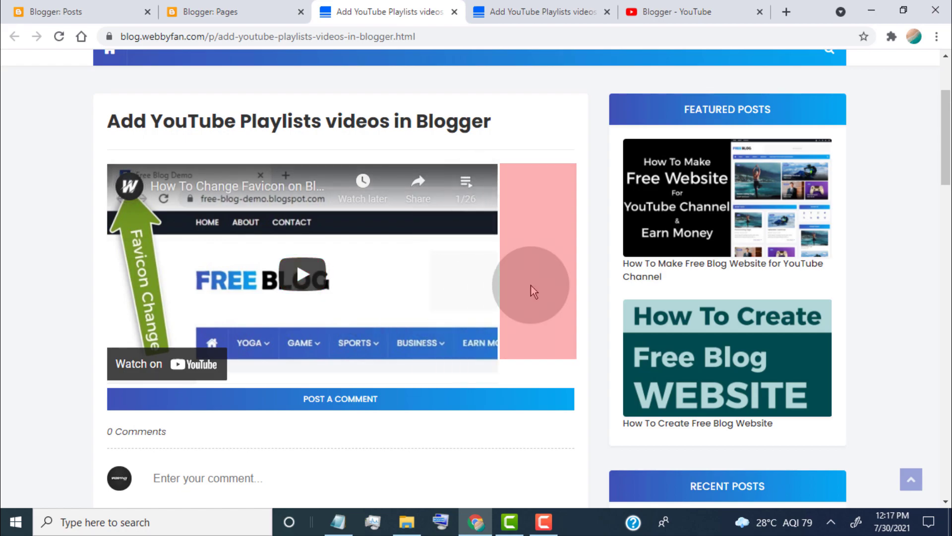
key(ctrl+shift+m)
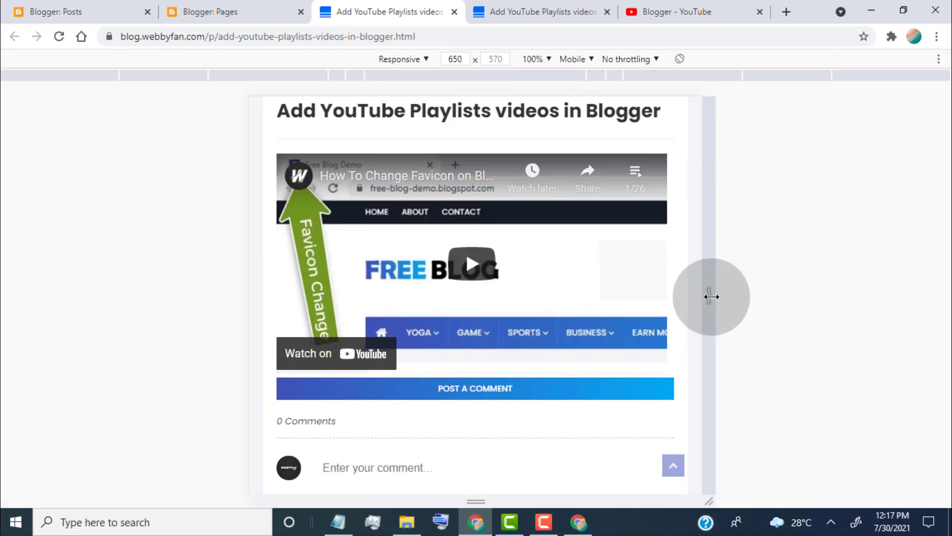
drag(712, 296, 908, 214)
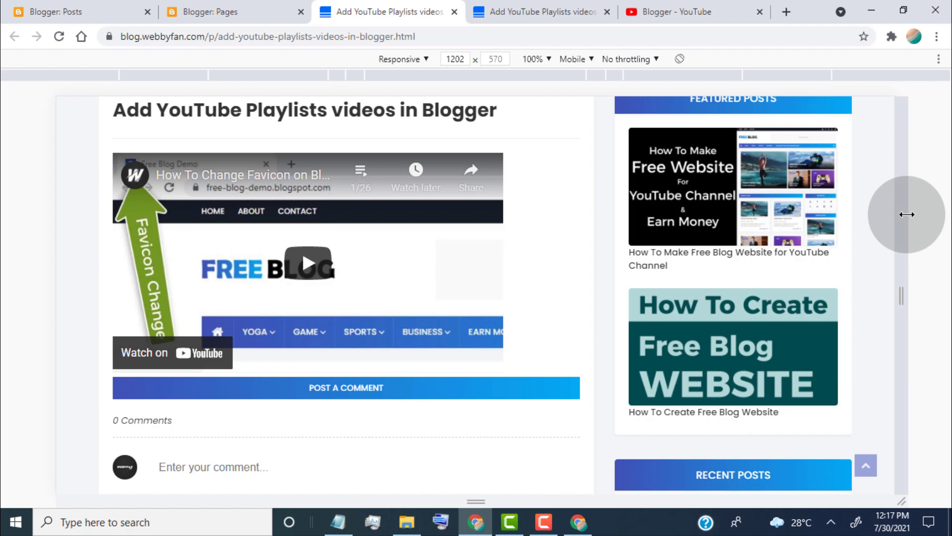
- Copy the tutorial's .ytiframe responsive CSS and go to the Blogger posts dashboard
click(521, 11)
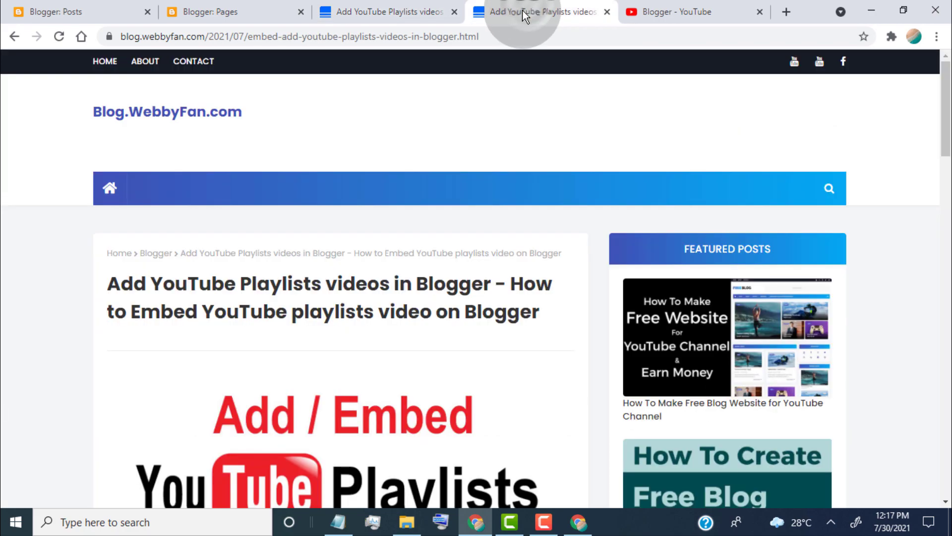
scroll(10, 259, down, 3)
scroll(9, 259, down, 8)
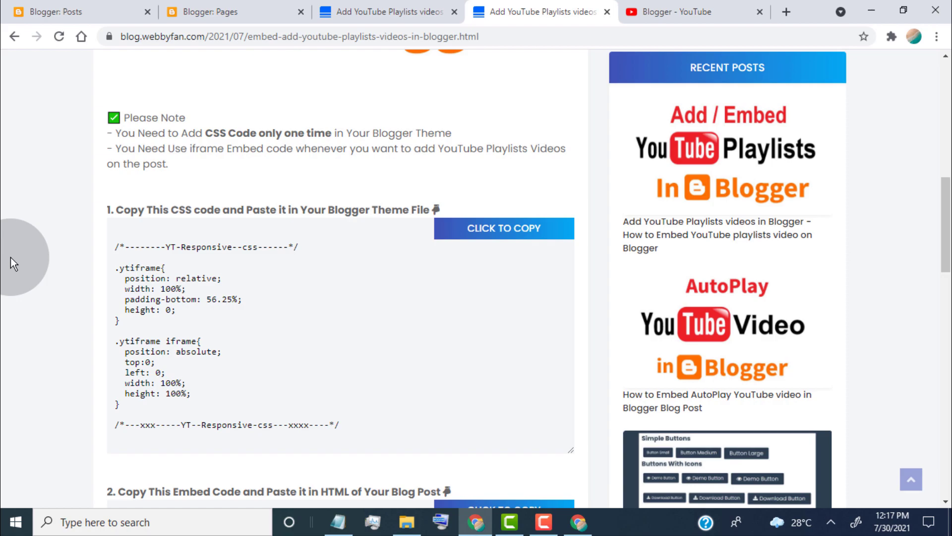
click(517, 233)
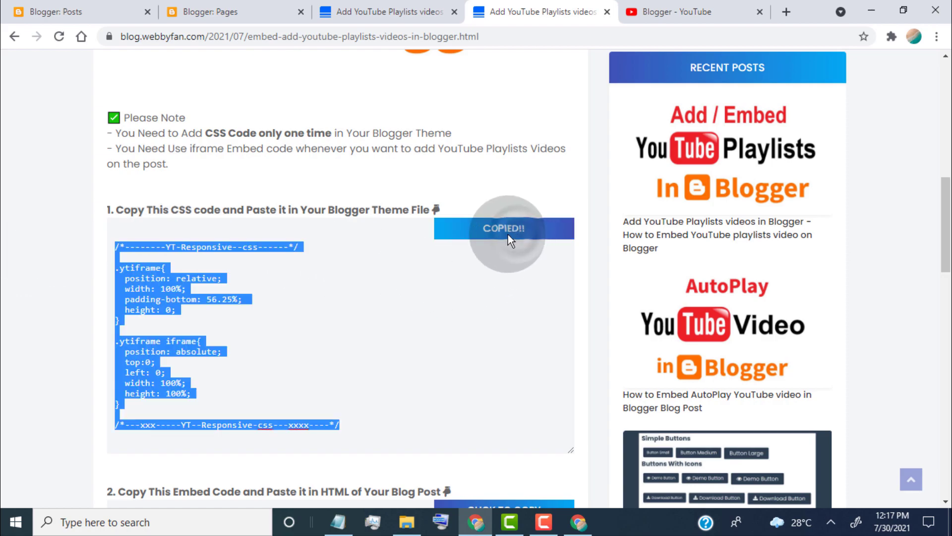
click(61, 9)
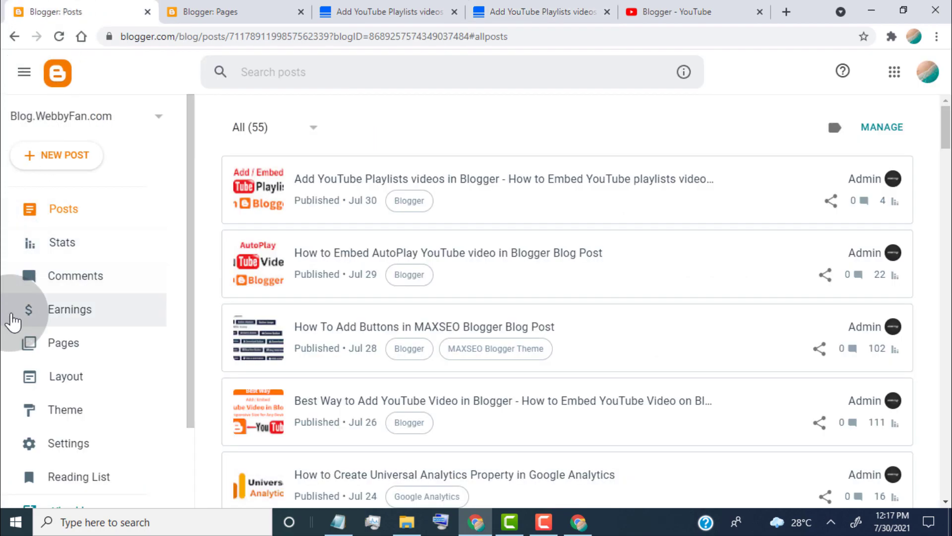
- Paste the .ytiframe CSS into Theme Designer's Advanced > Add CSS and save
click(75, 382)
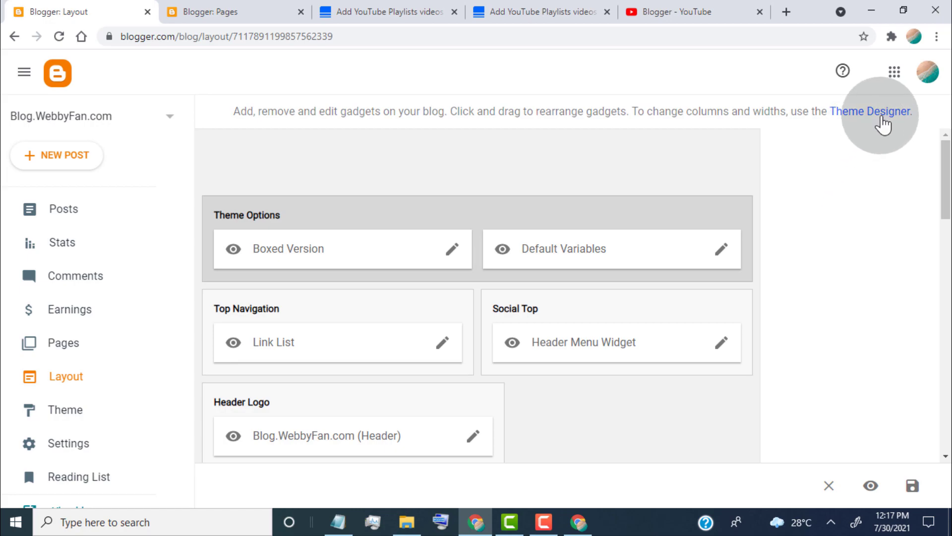
click(882, 118)
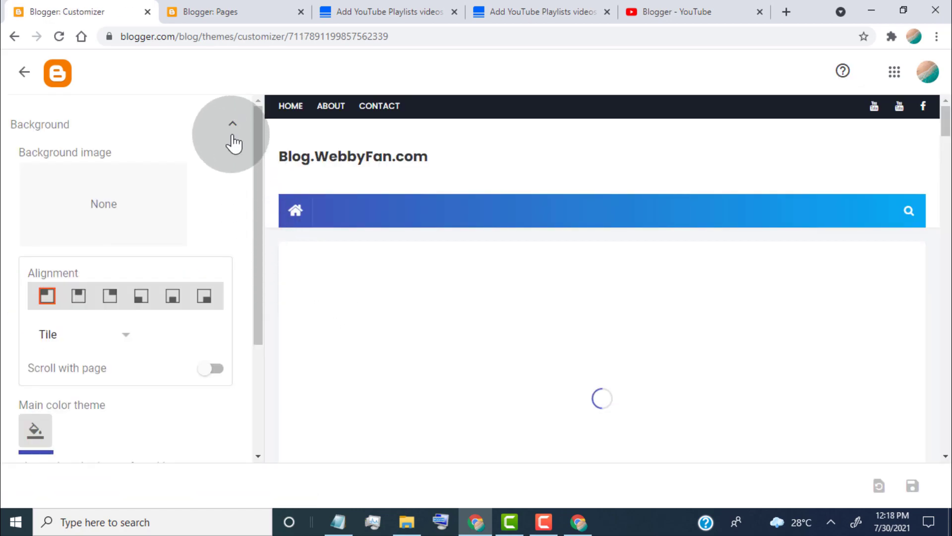
click(232, 130)
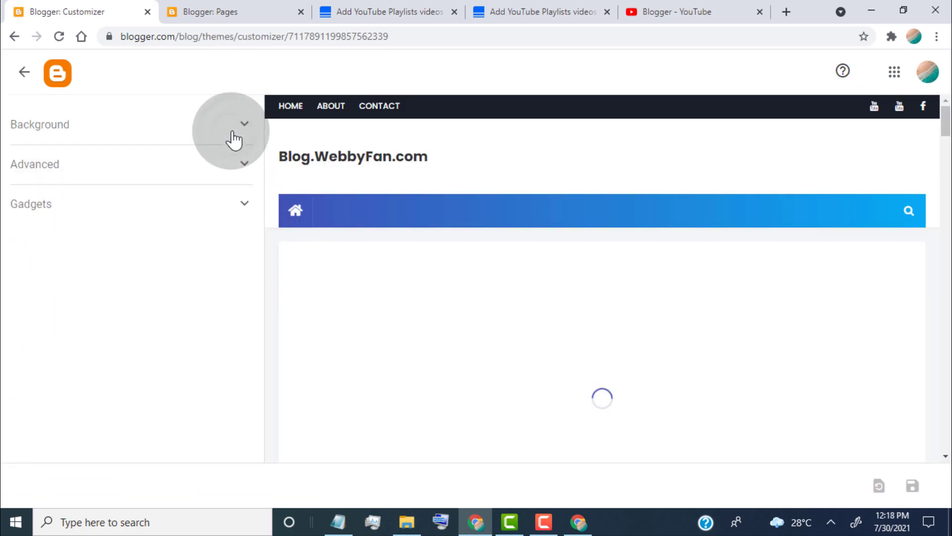
click(242, 171)
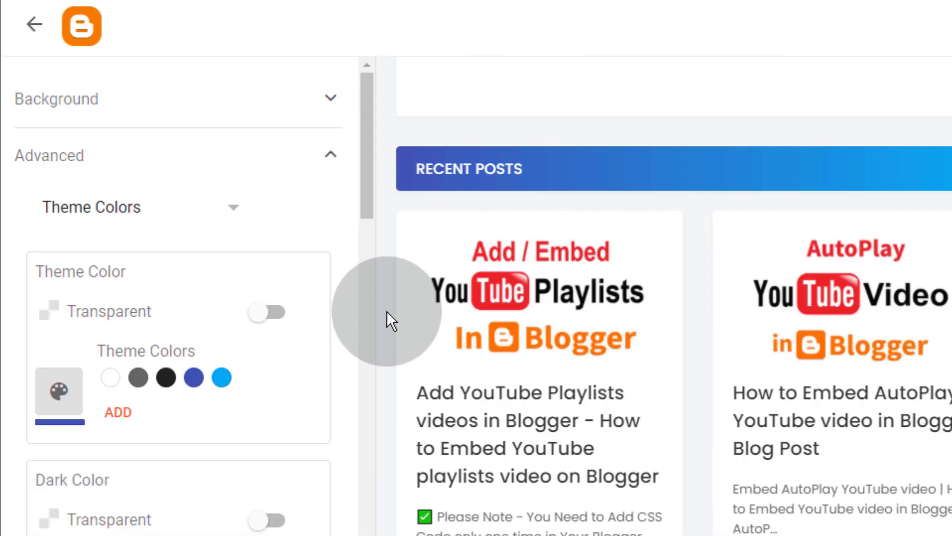
click(233, 211)
scroll(168, 303, down, 4)
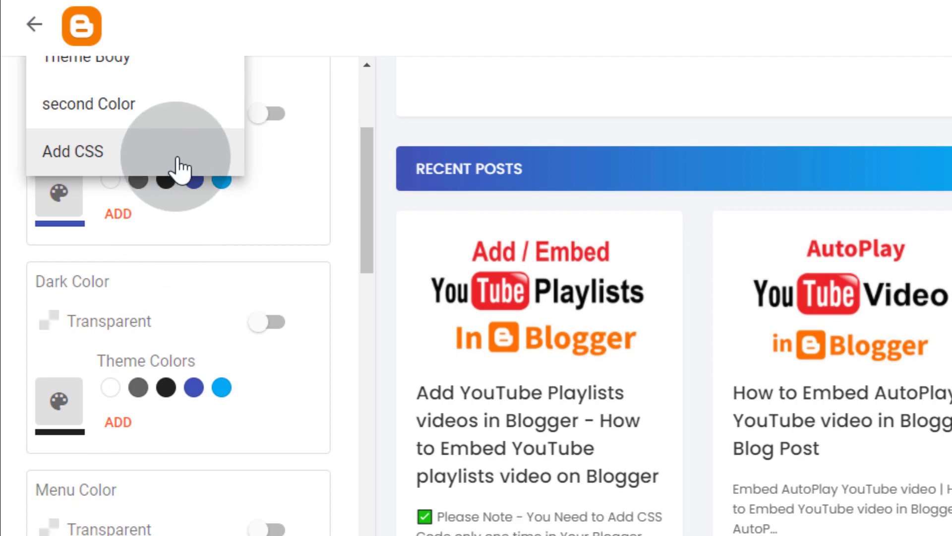
click(178, 168)
right_click(98, 257)
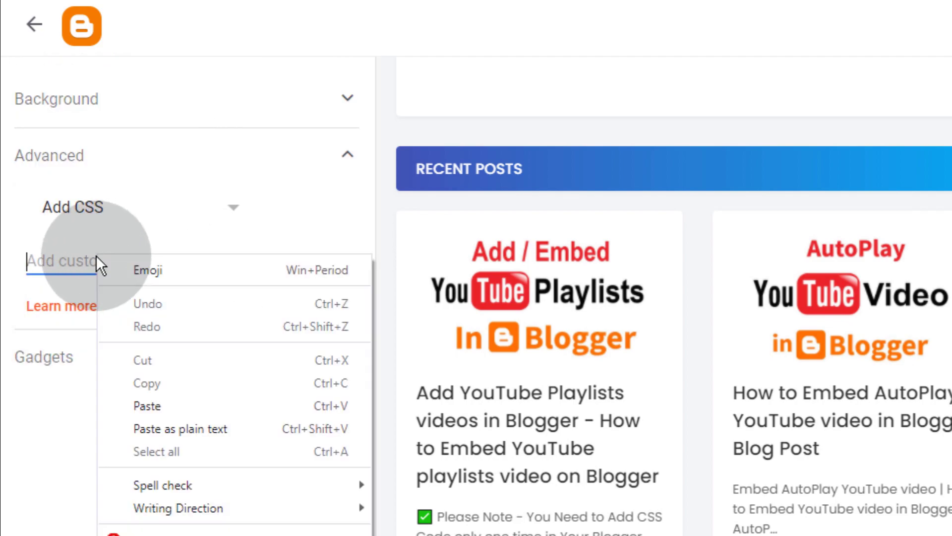
click(178, 406)
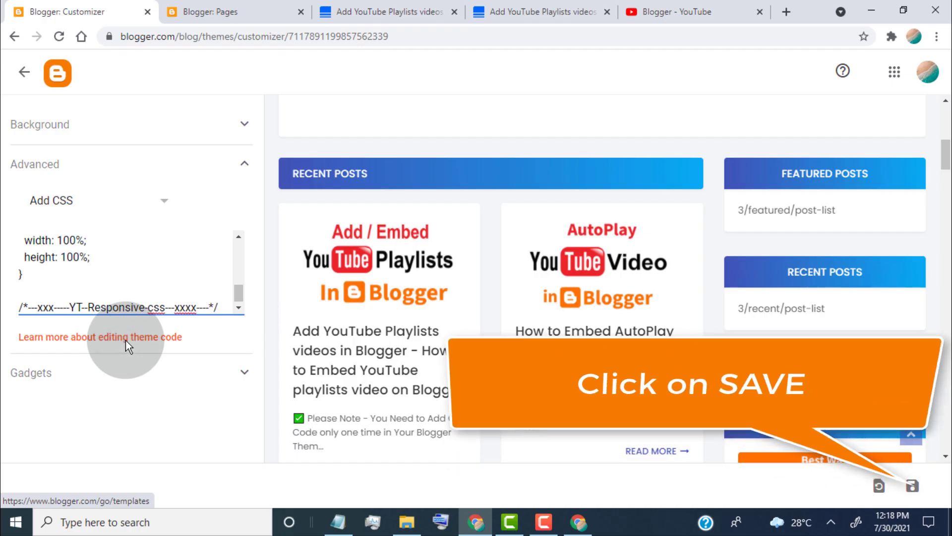
click(919, 494)
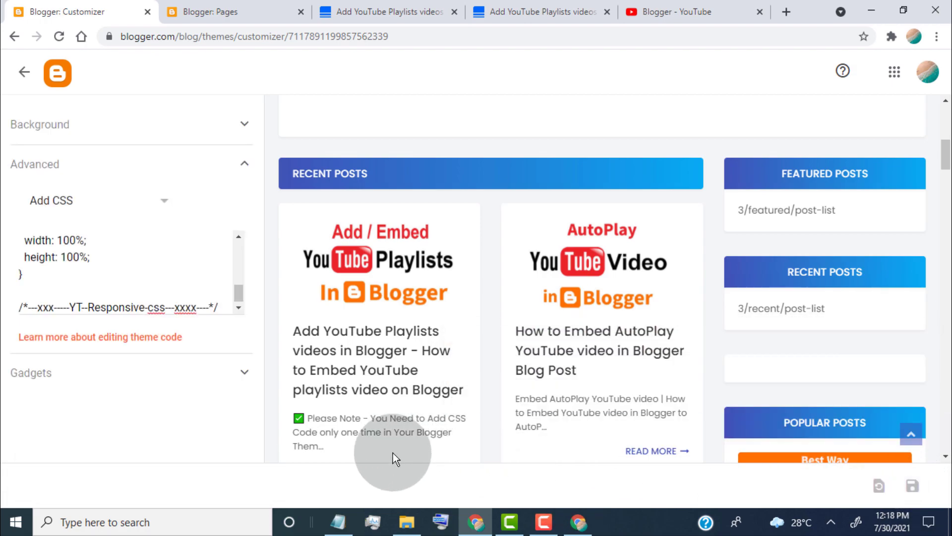
- Copy the ytiframe div playlist embed code from the tutorial post
click(500, 14)
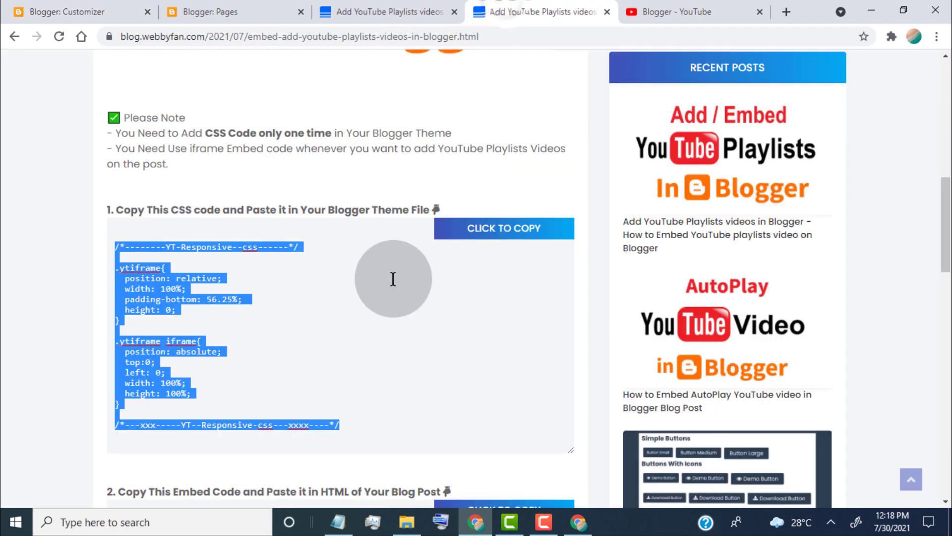
scroll(427, 277, down, 5)
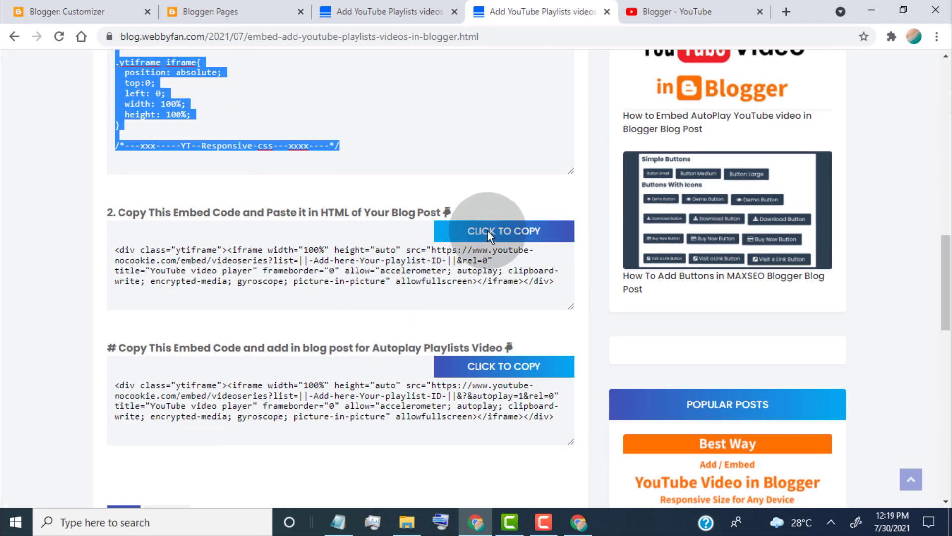
click(487, 231)
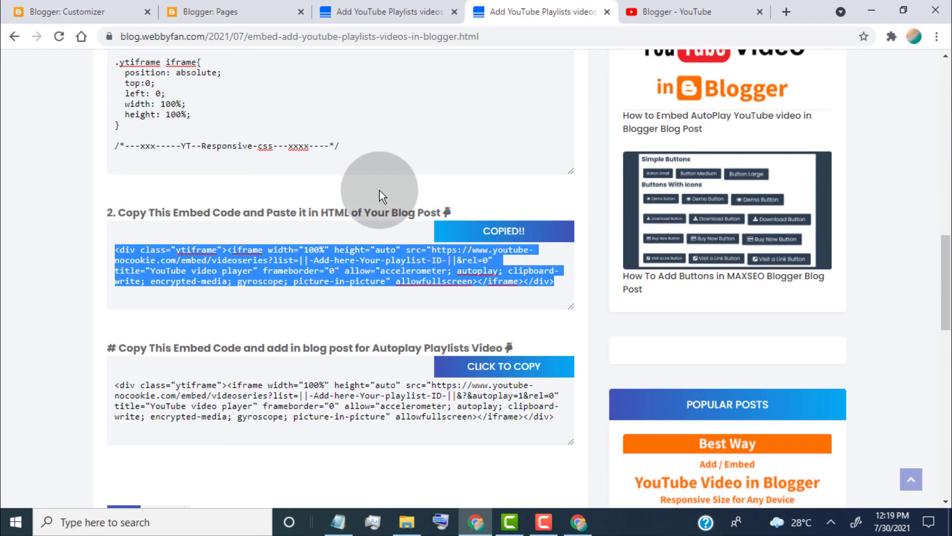
- Paste the ytiframe embed onto line 5 of the 'Add YouTube Playlists videos in Blogger' page and select its placeholder ID
click(263, 13)
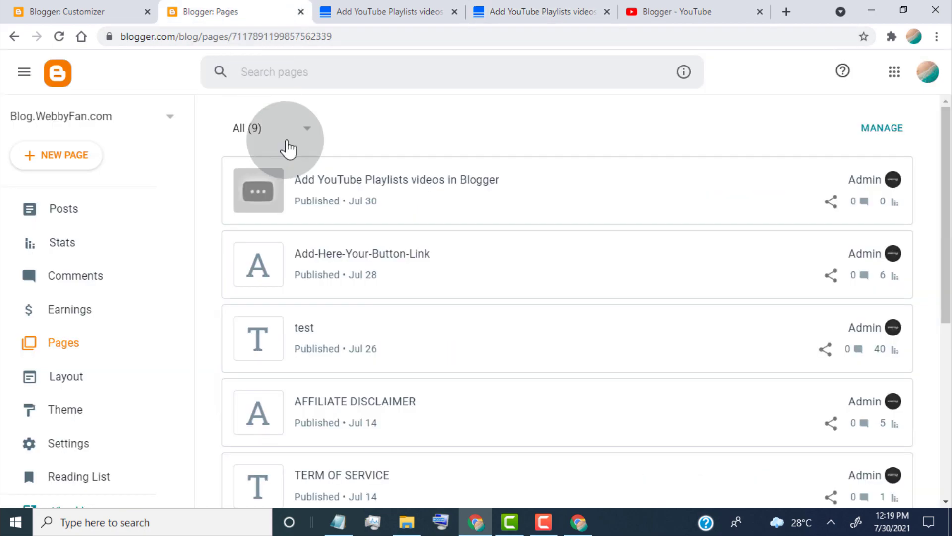
click(392, 183)
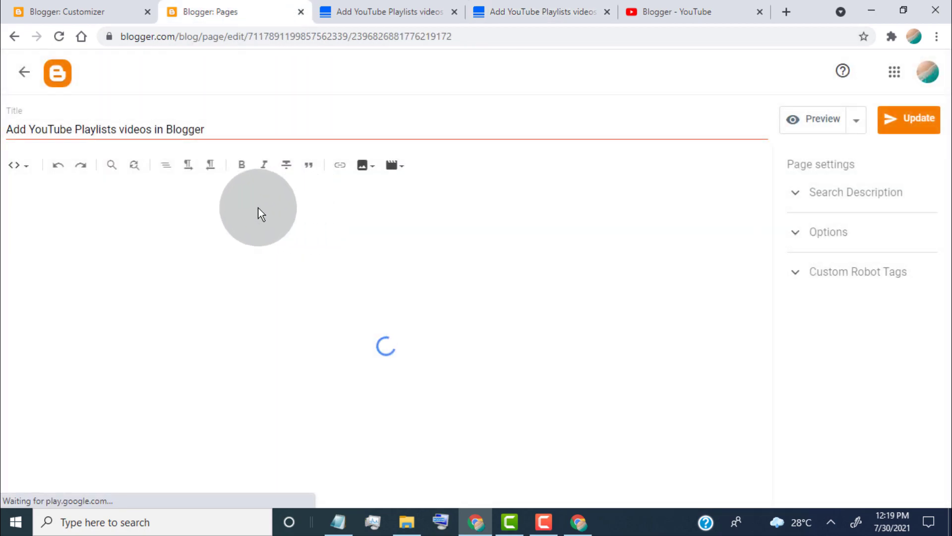
right_click(43, 347)
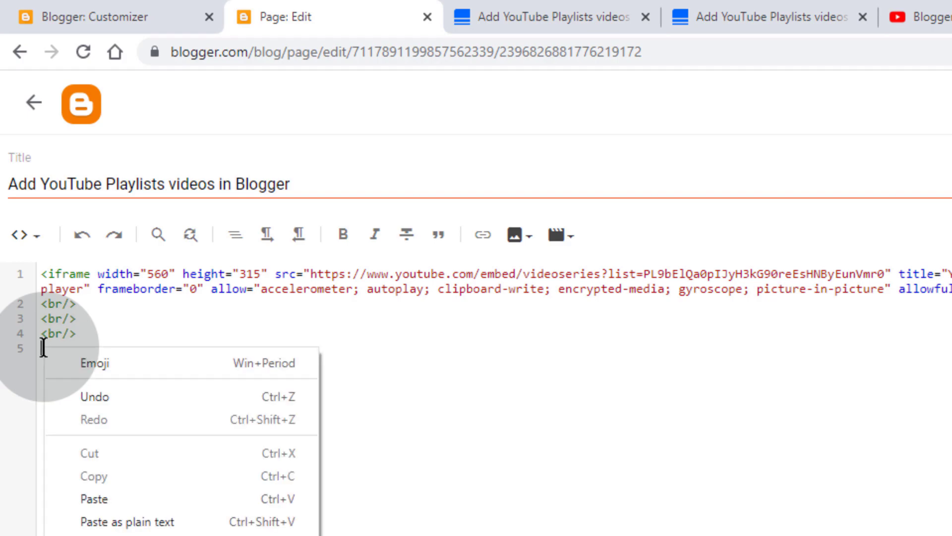
click(150, 494)
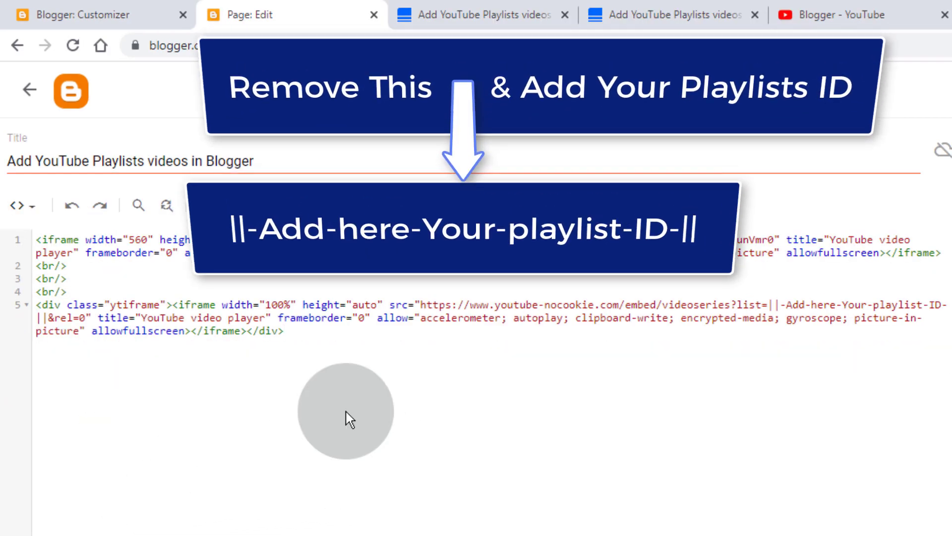
drag(770, 304, 52, 318)
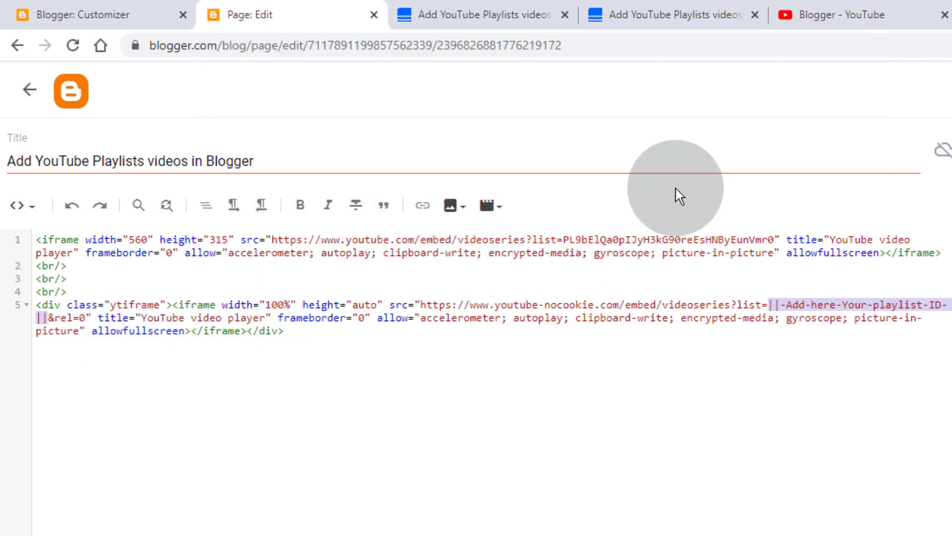
- Copy the Blogger playlist's ID from the list= part of its share link
click(828, 9)
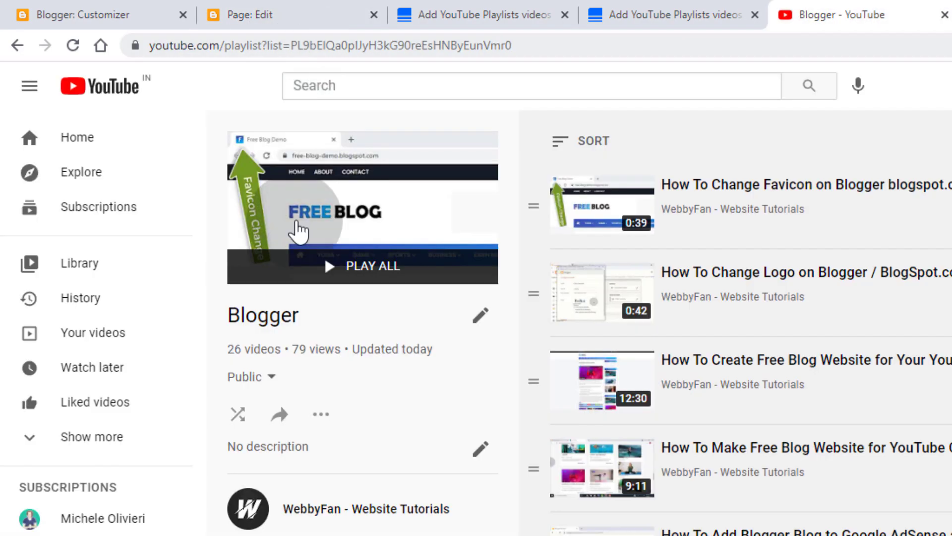
click(277, 416)
drag(588, 419, 703, 413)
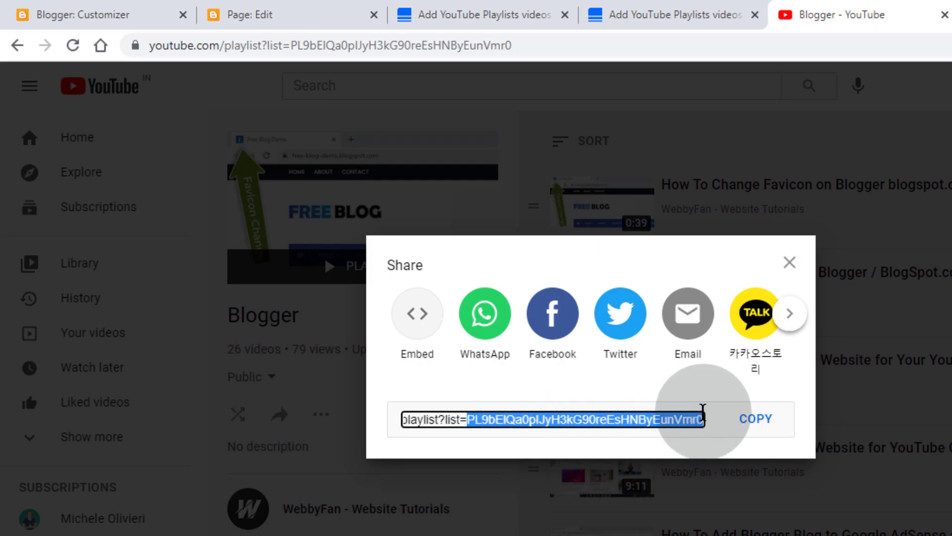
right_click(621, 416)
click(640, 431)
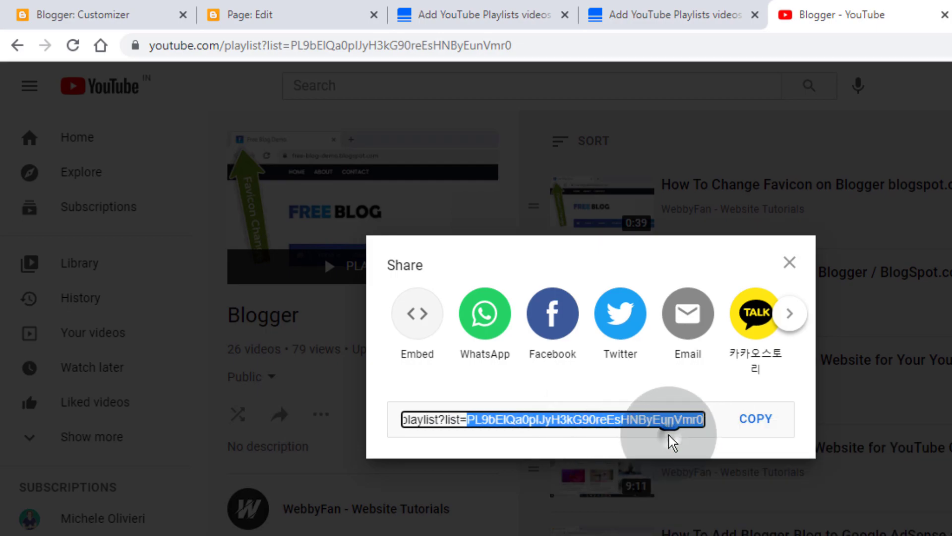
click(298, 51)
- Copy the playlist ID again from the page address bar
drag(386, 60, 653, 66)
right_click(652, 66)
click(714, 183)
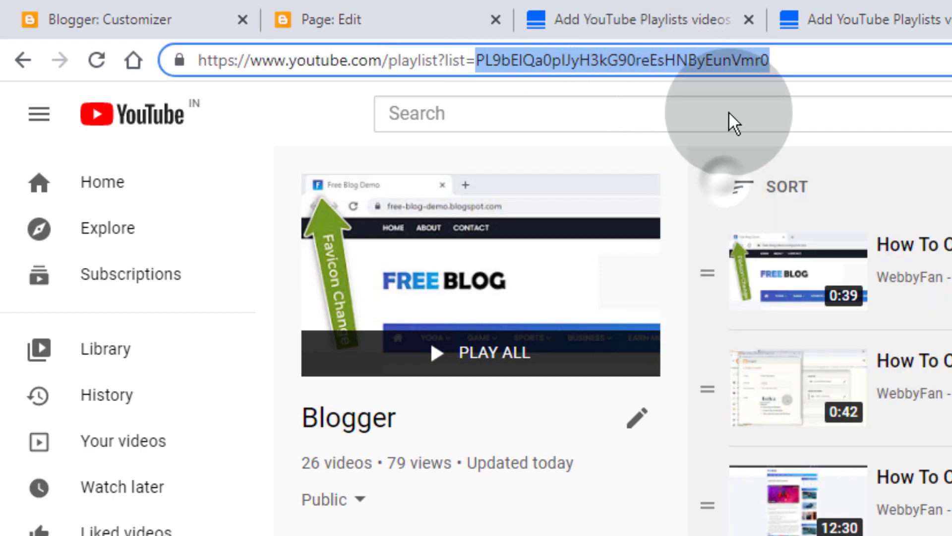
- Replace the placeholder after list= in the line-5 embed with the copied playlist ID
click(353, 11)
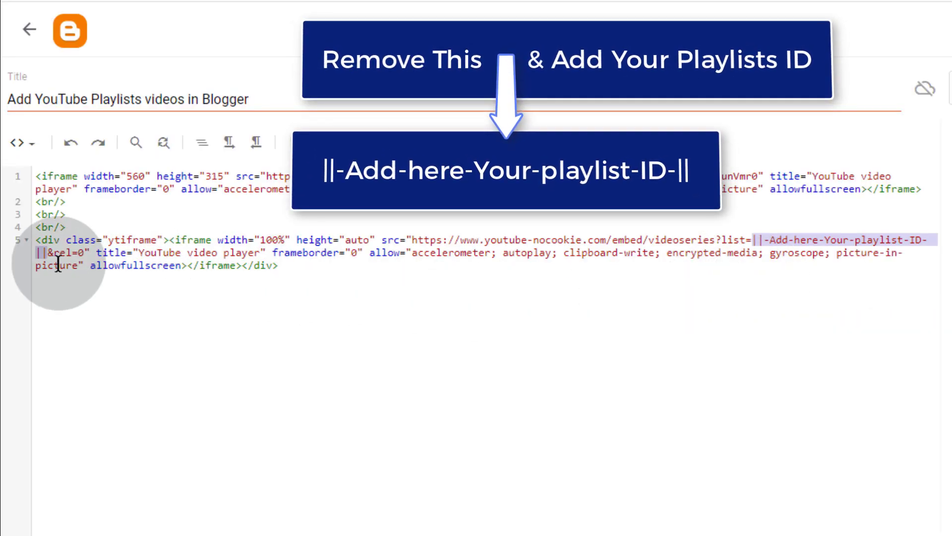
click(48, 252)
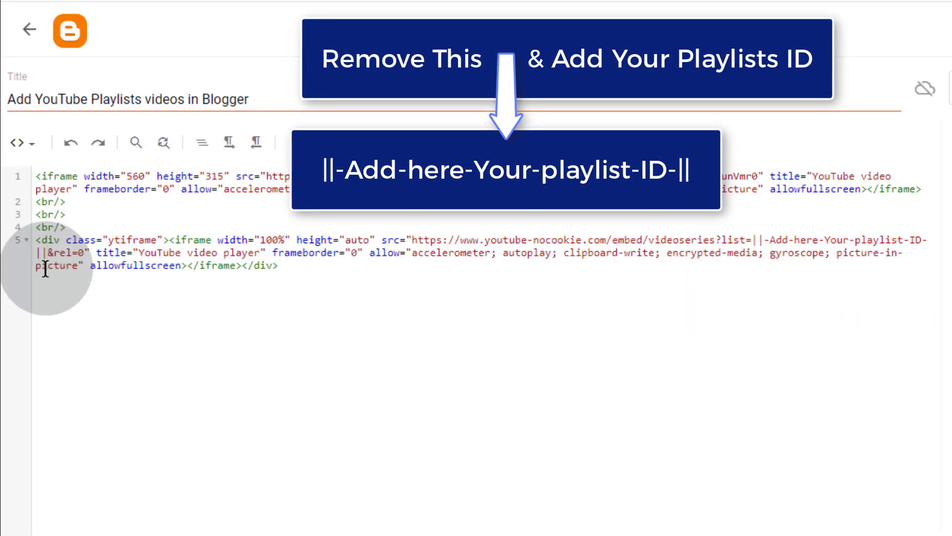
key(BackSpace)
key(BackSpace)
key(BackSpace)
key(BackSpace)
key(BackSpace)
key(BackSpace)
key(BackSpace)
key(BackSpace)
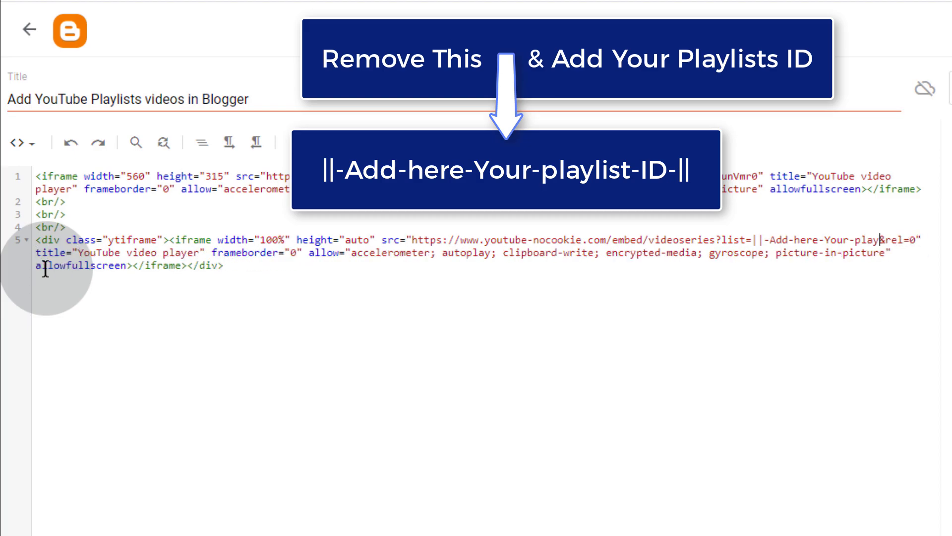
key(BackSpace)
key(BackSpace)
key(BackSpace)
key(BackSpace)
key(BackSpace)
key(BackSpace)
key(BackSpace)
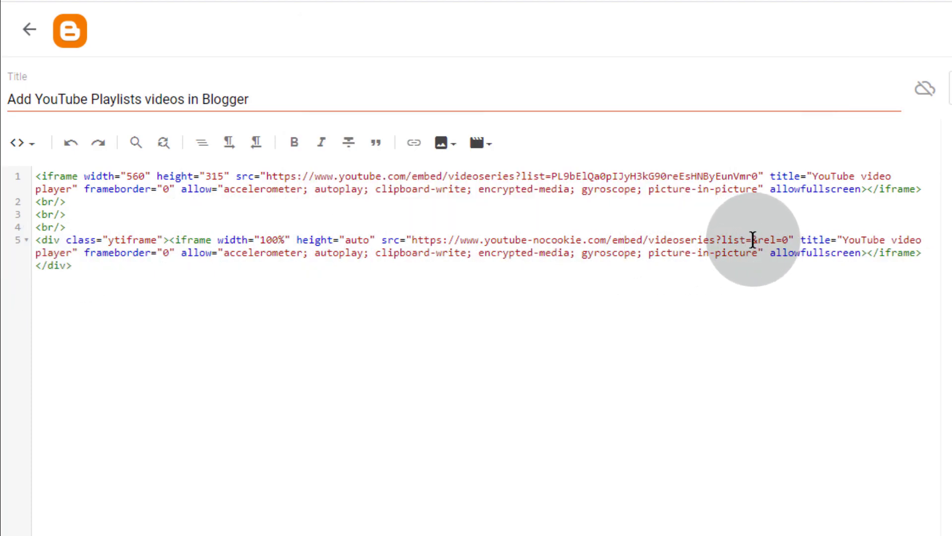
right_click(753, 240)
click(796, 370)
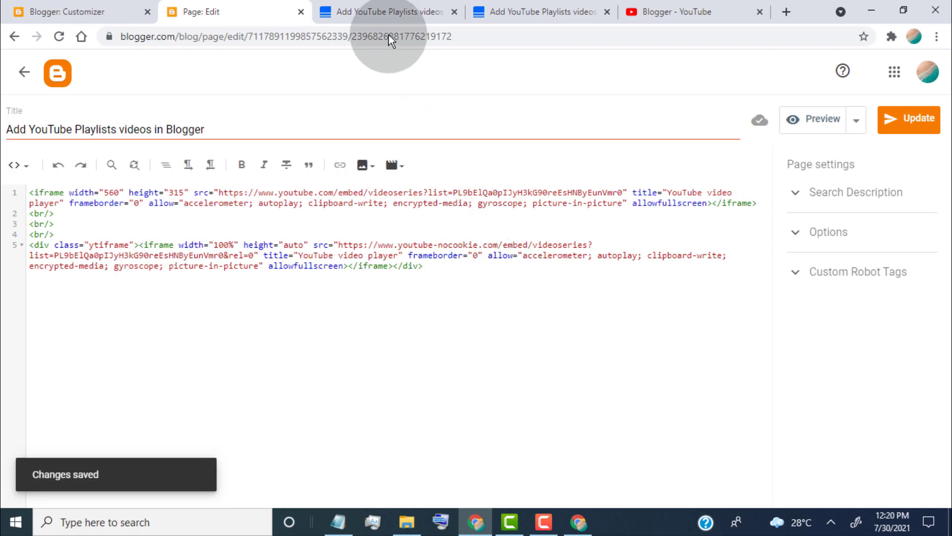
- Reload the live page and narrow the responsive preview to 688 px to check the embed scales
click(373, 12)
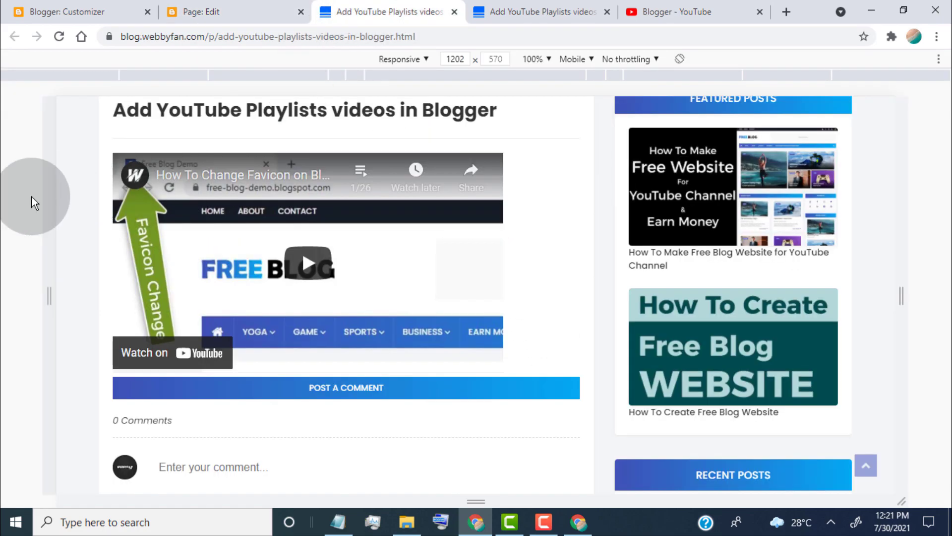
drag(30, 202, 21, 294)
key(F5)
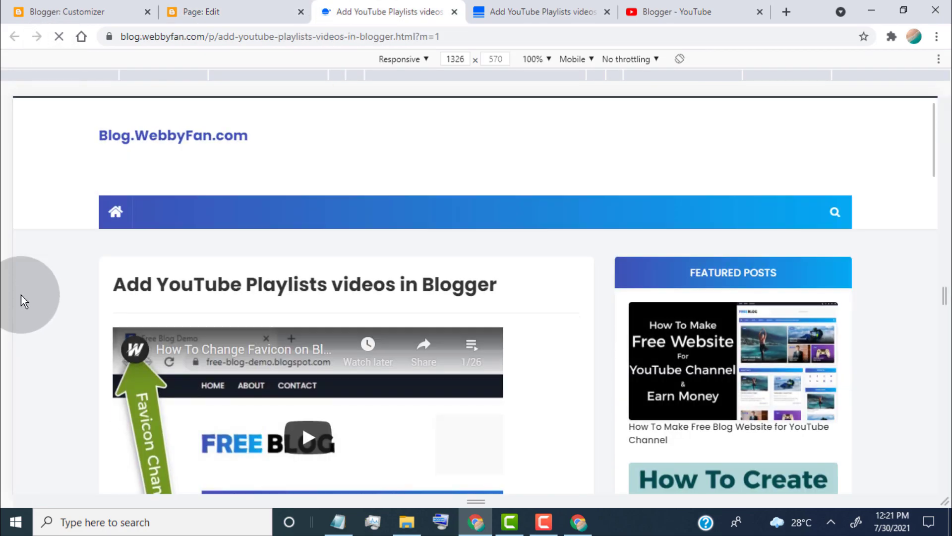
scroll(21, 294, down, 9)
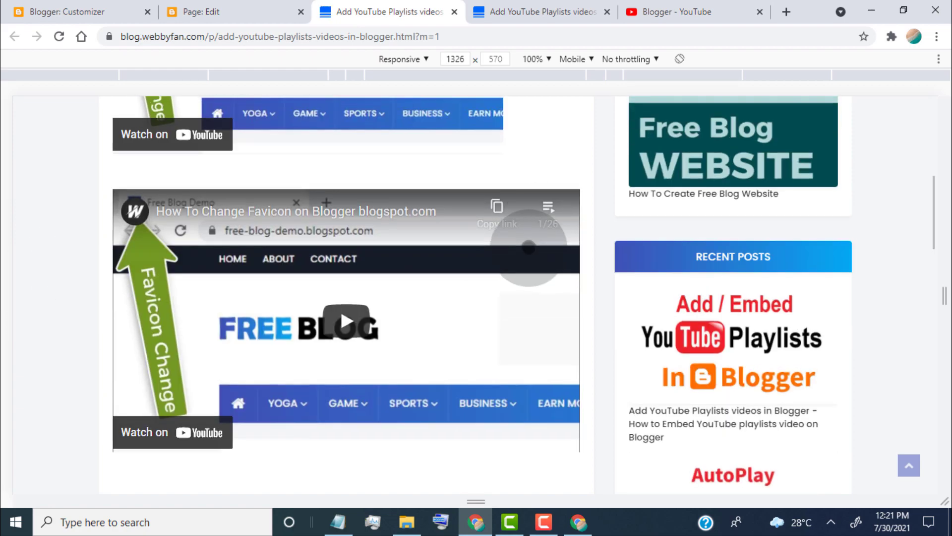
scroll(516, 277, up, 3)
drag(938, 307, 719, 259)
scroll(604, 248, down, 1)
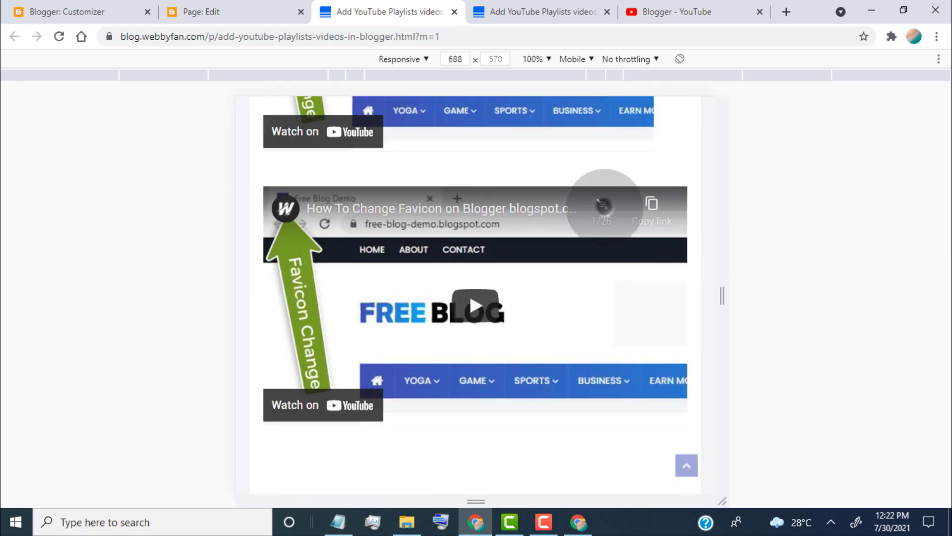
- Open the embedded playlist's video list and scroll through it
click(602, 204)
scroll(541, 330, down, 5)
scroll(542, 330, down, 12)
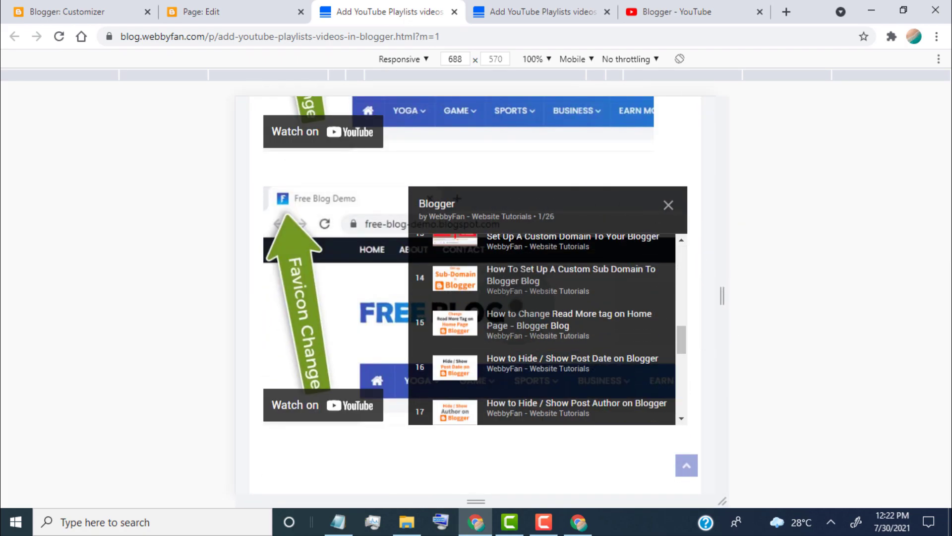
scroll(542, 329, up, 1)
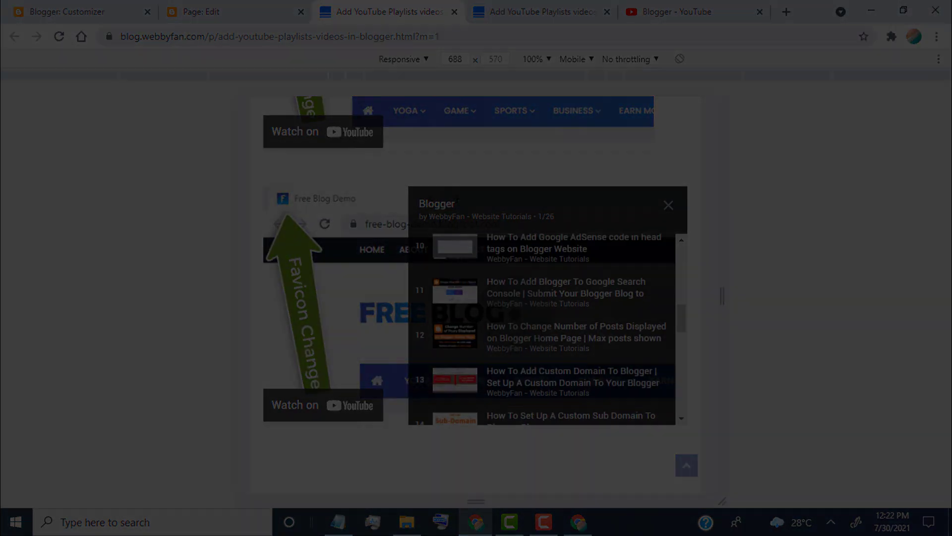